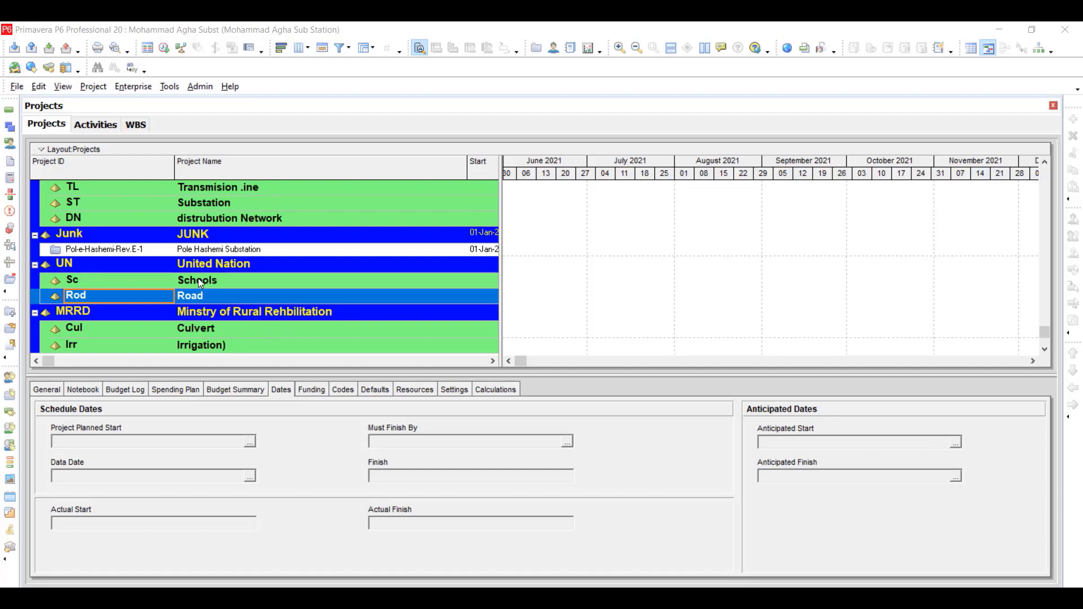
# - Create a new project under the Schools node of the United Nation EPS, accepting the wizard's default settings
pyautogui.click(97, 265)
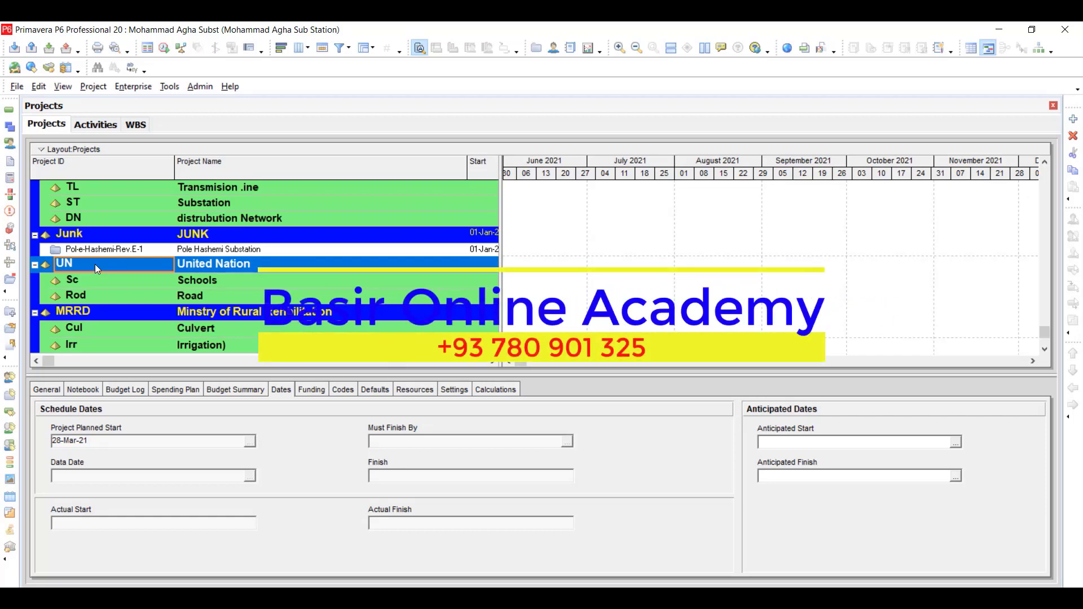
pyautogui.click(229, 262)
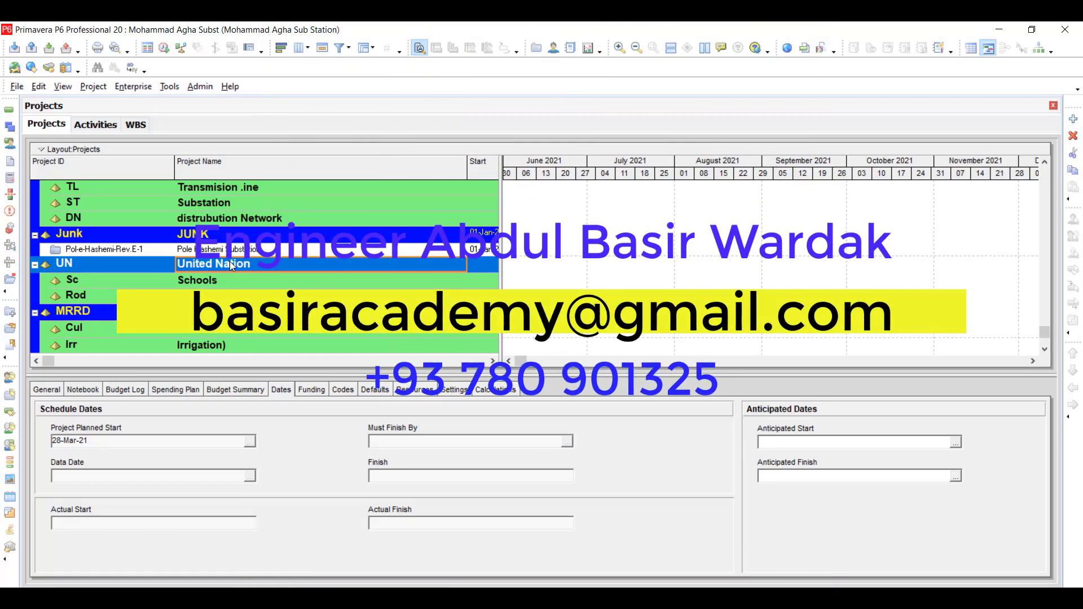
pyautogui.click(131, 262)
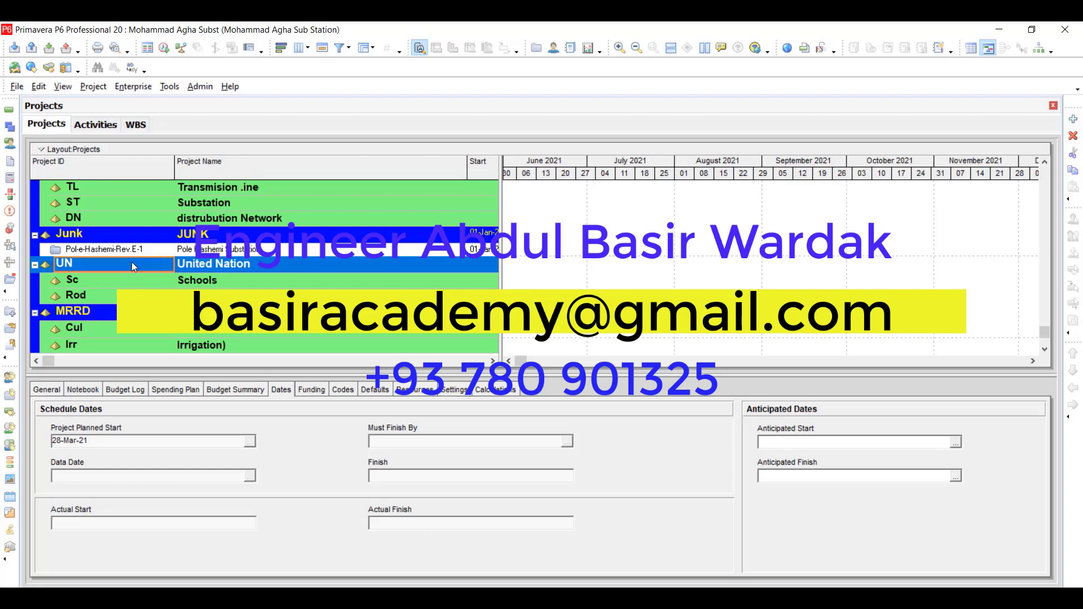
pyautogui.click(204, 282)
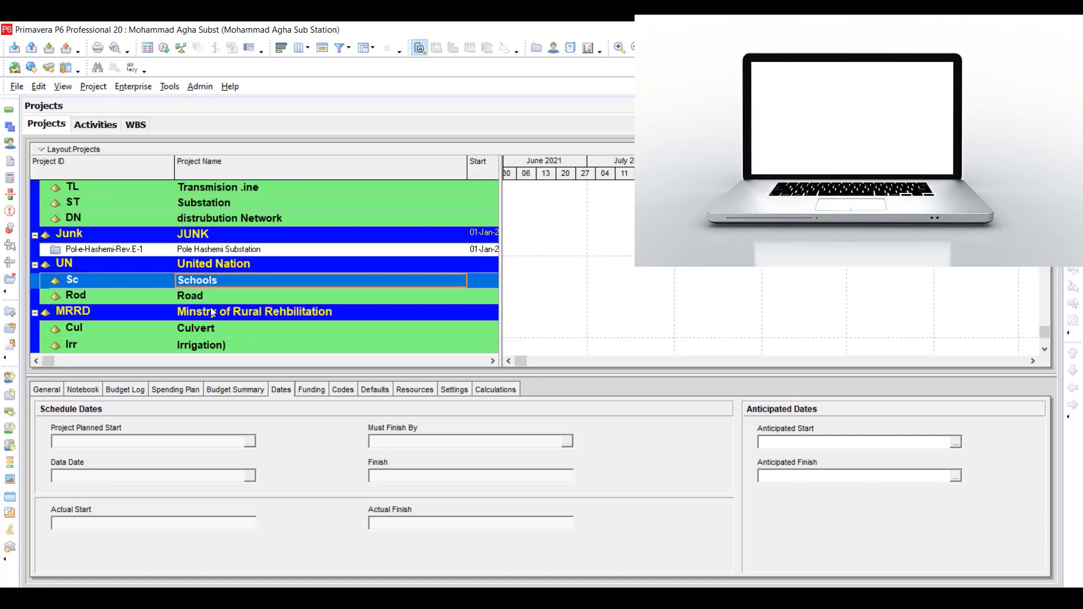
pyautogui.click(101, 282)
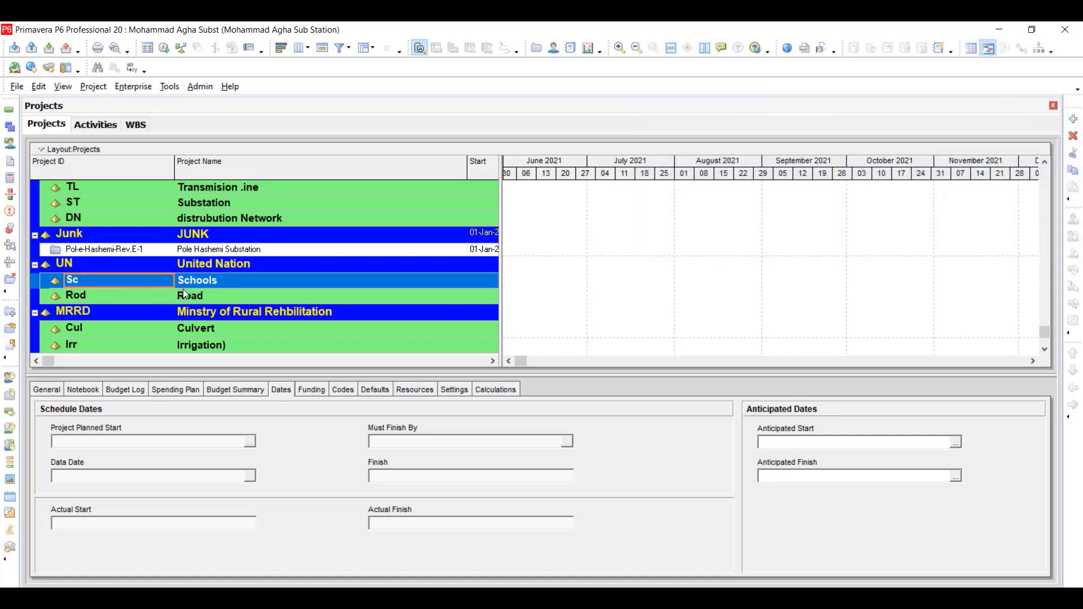
pyautogui.click(227, 282)
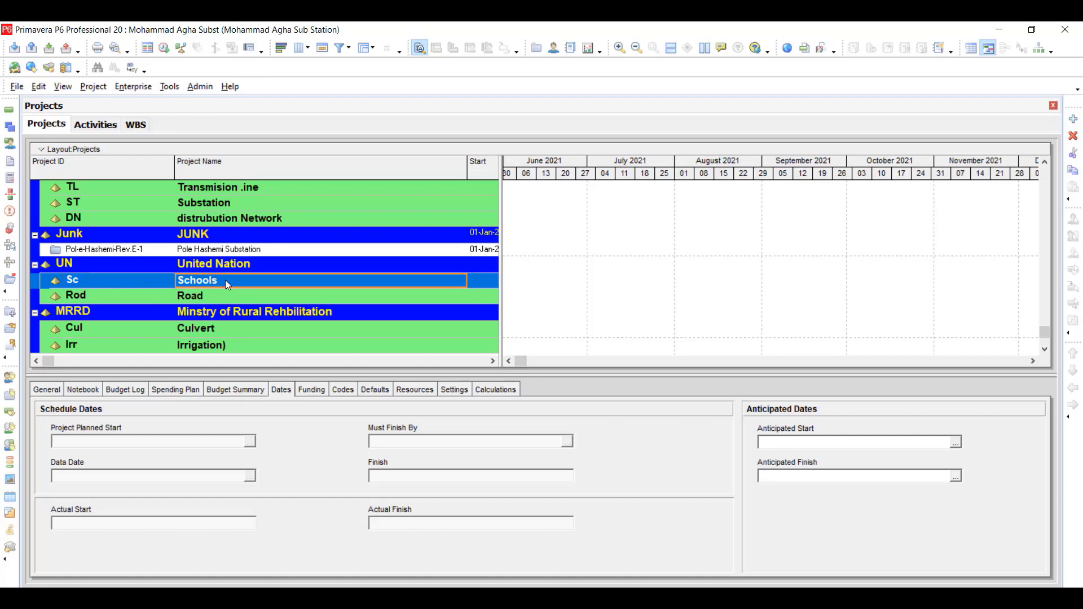
pyautogui.click(1074, 120)
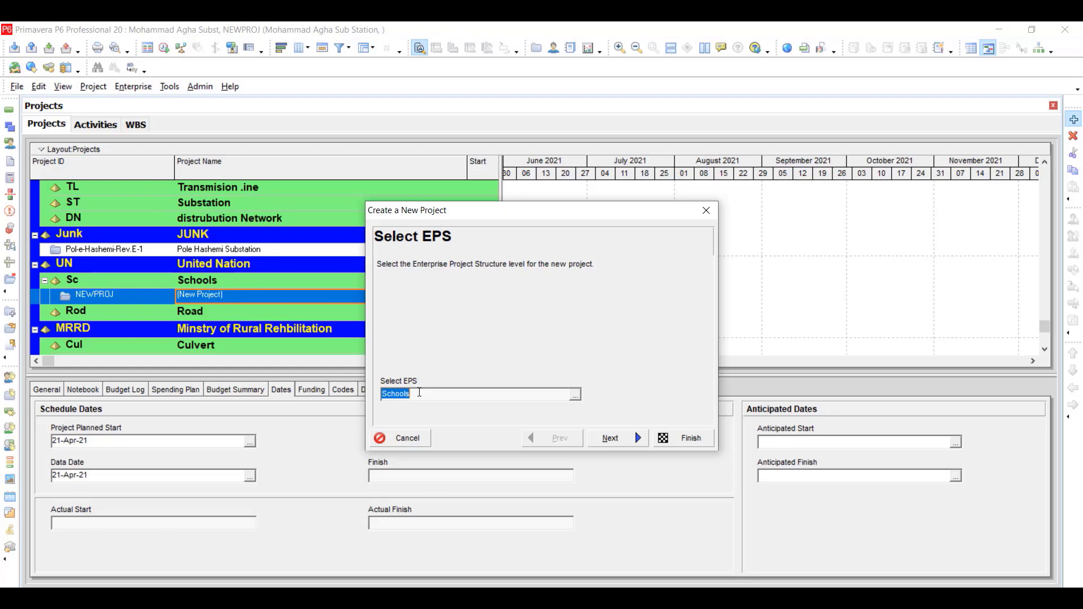
pyautogui.click(685, 438)
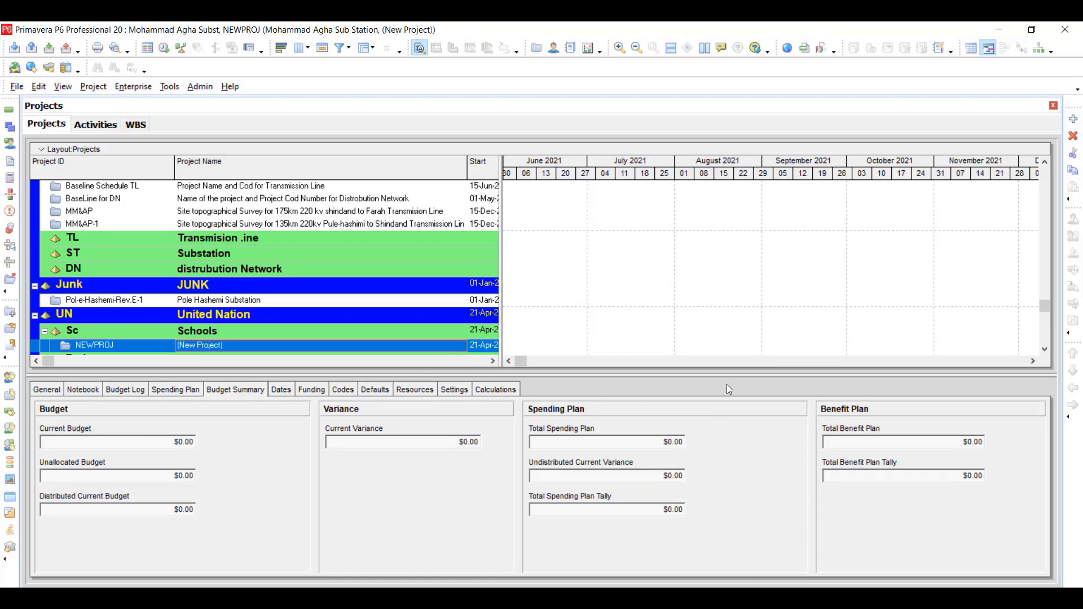
# - Set the new project's ID to SCH and its name to "School in KAbul" in the general project details
pyautogui.scroll(-3, 864, 358)
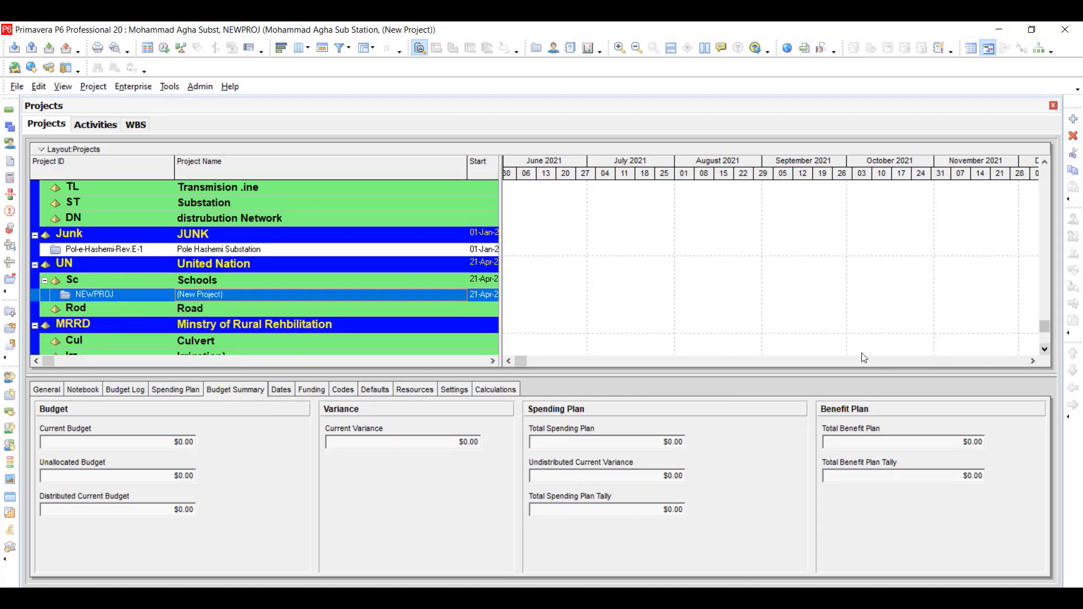
pyautogui.click(230, 295)
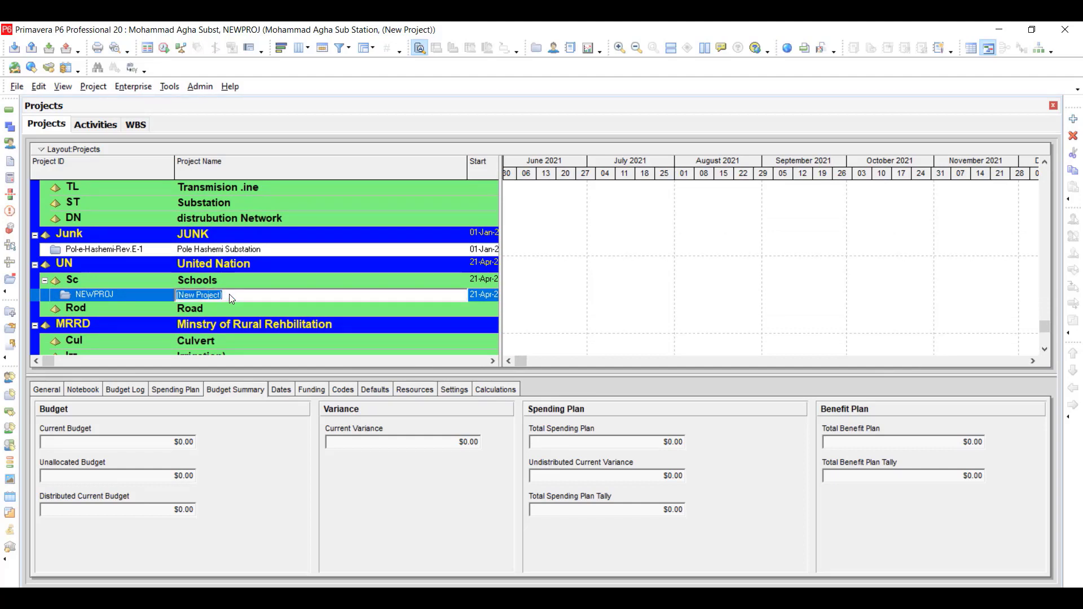
pyautogui.click(122, 296)
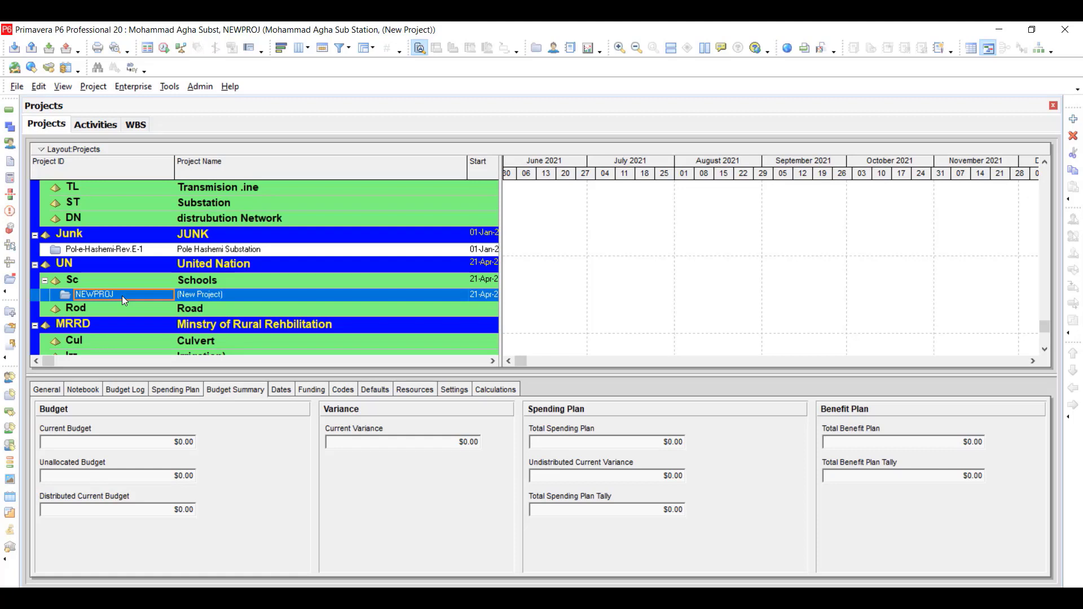
pyautogui.click(50, 394)
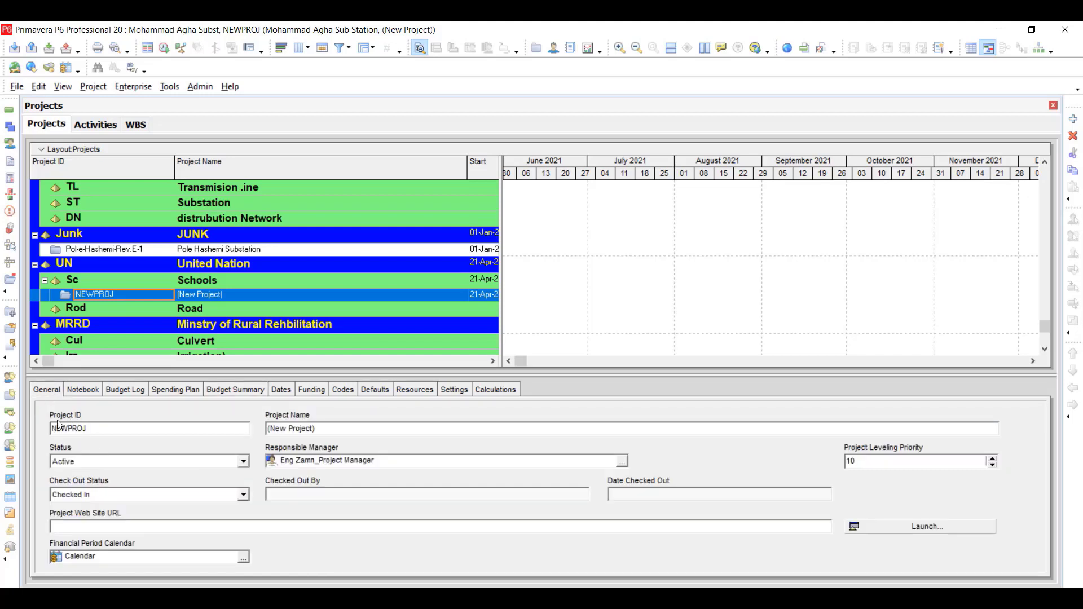
pyautogui.moveTo(97, 428); pyautogui.dragTo(45, 424)
pyautogui.write('SCH')
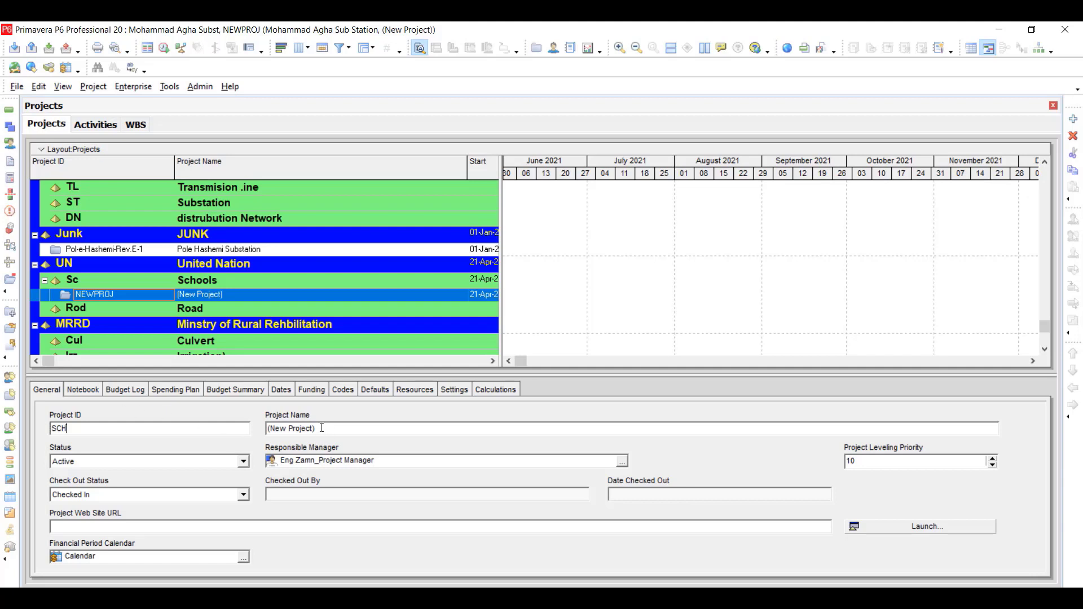
pyautogui.moveTo(322, 428); pyautogui.dragTo(230, 442)
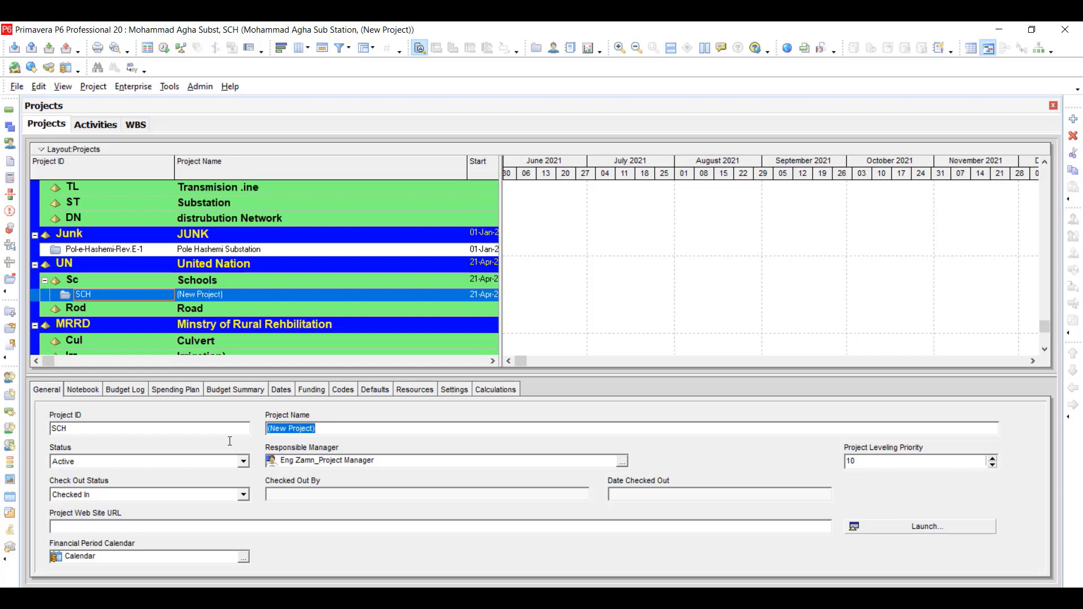
pyautogui.write('School in KAbul')
# - Switch the school project's status to Inactive and back to Active
pyautogui.click(244, 462)
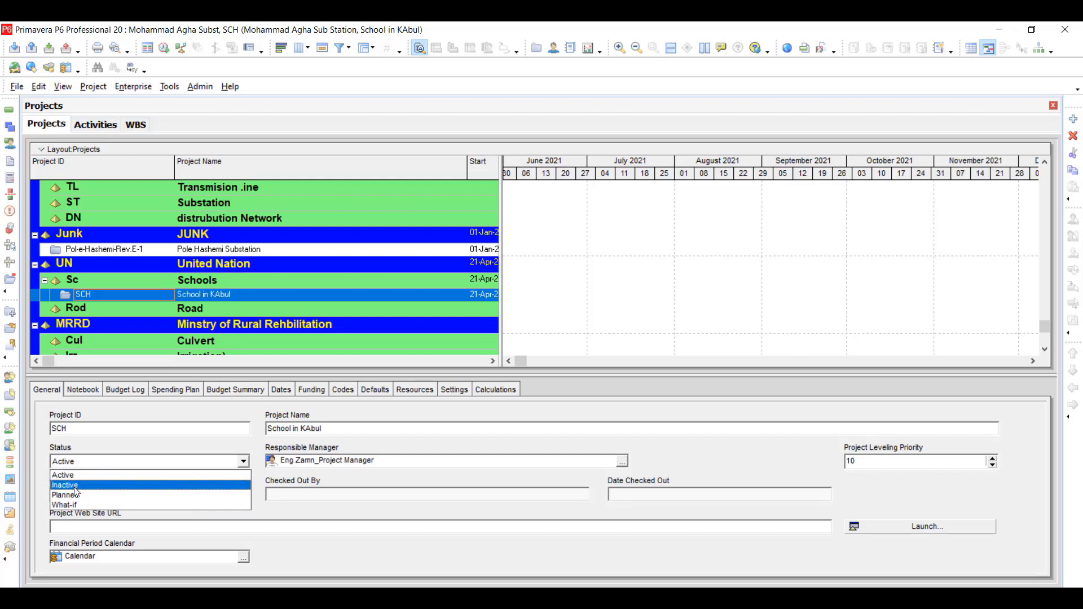
pyautogui.click(76, 485)
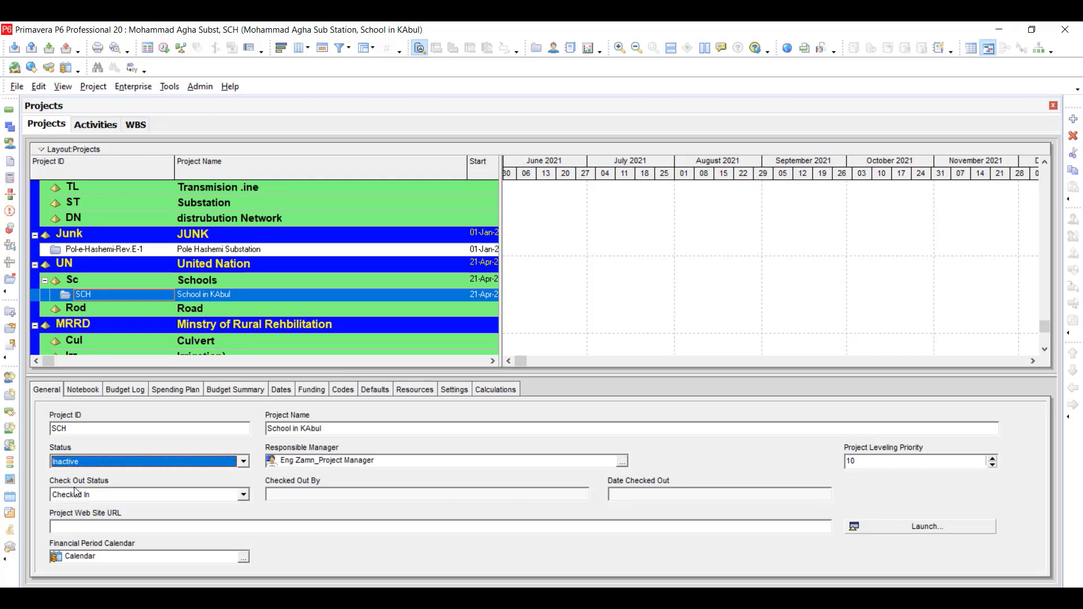
pyautogui.click(245, 462)
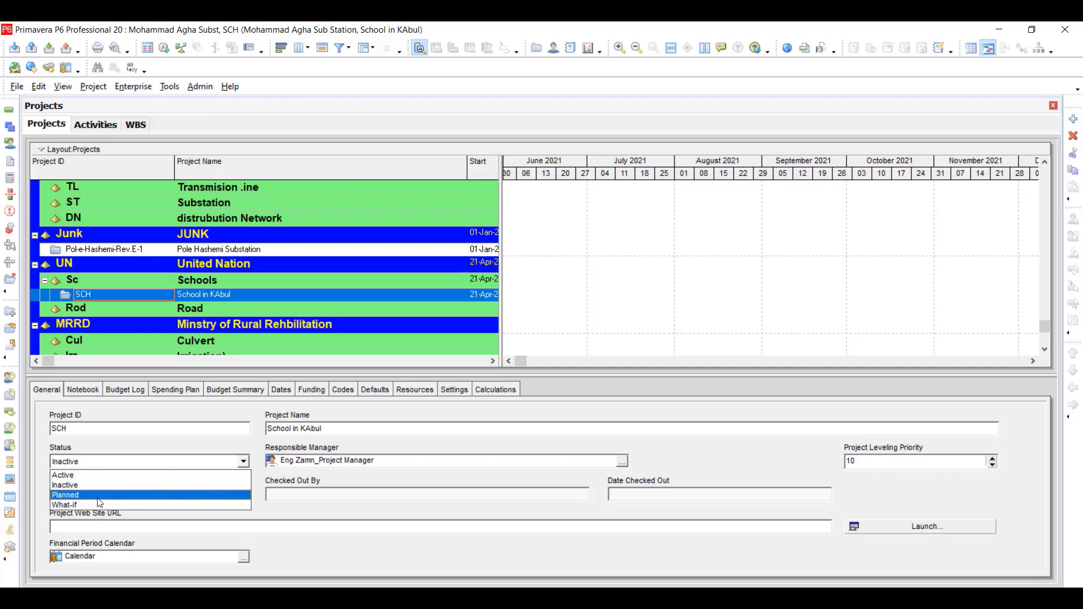
pyautogui.click(84, 478)
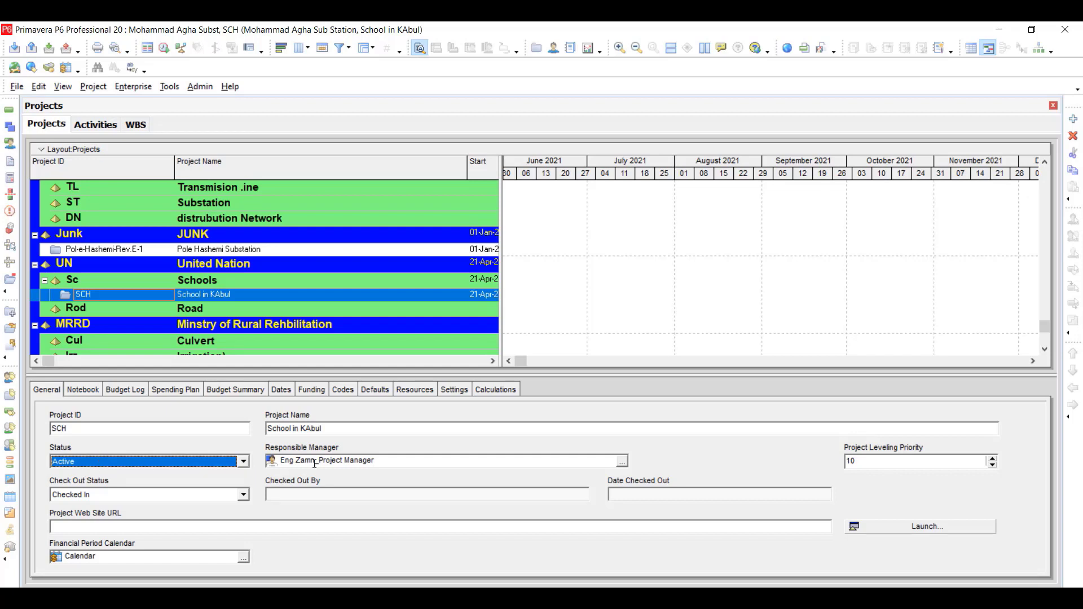
# - Assign the program manager as the school project's responsible manager and set the project leveling priority to 7
pyautogui.click(622, 462)
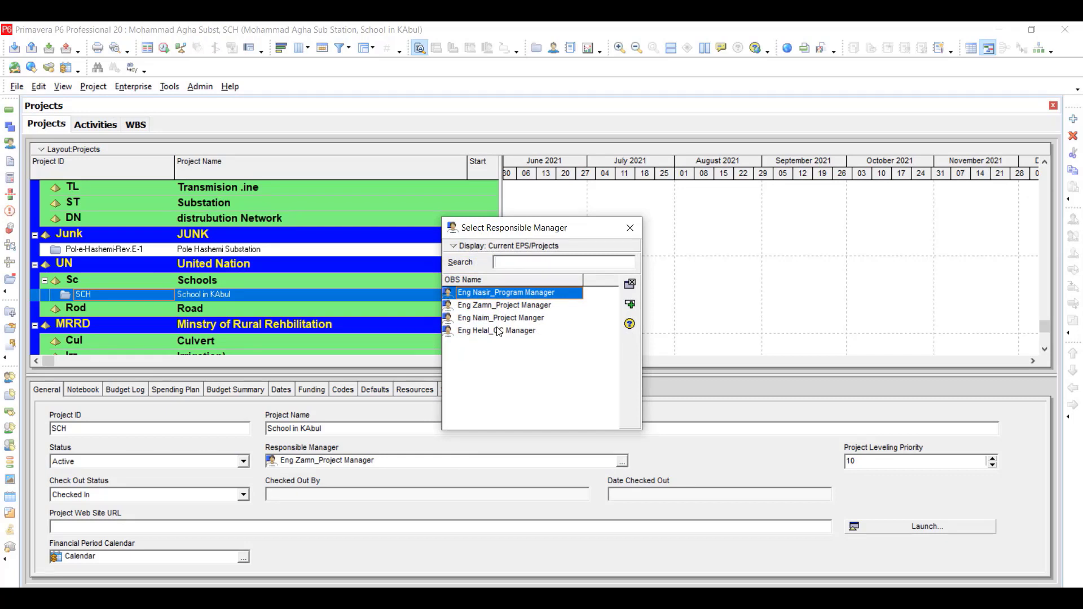
pyautogui.click(492, 294)
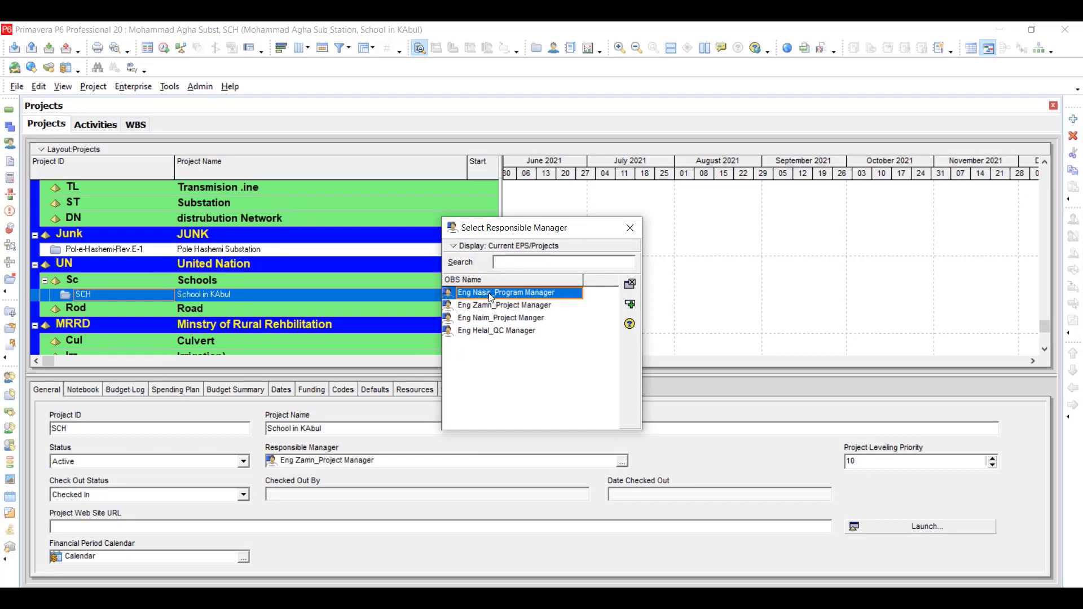
pyautogui.click(631, 306)
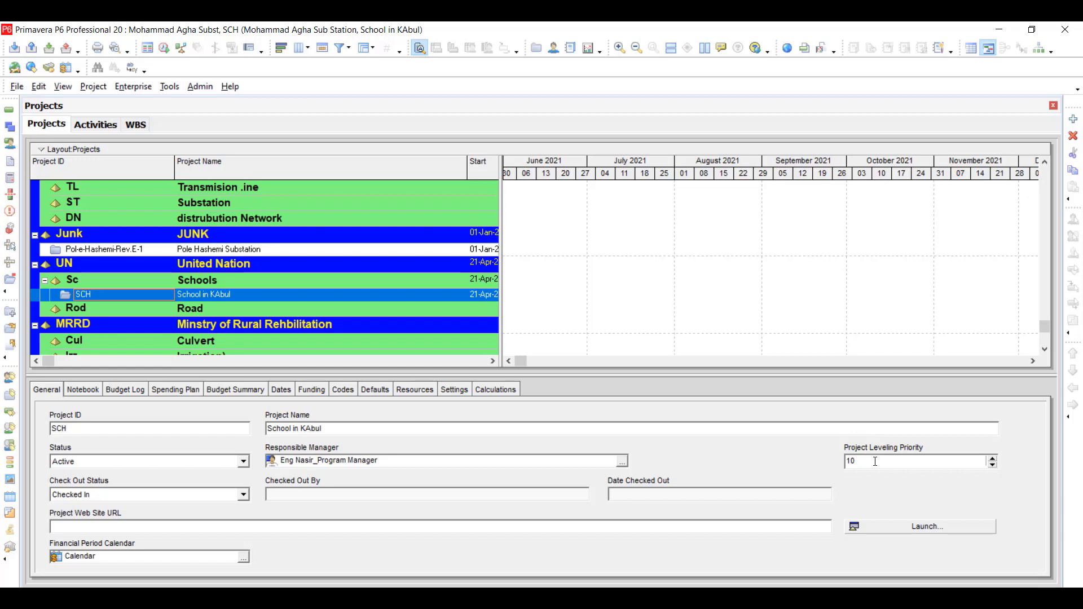
pyautogui.click(992, 459)
pyautogui.click(993, 466)
# - Change the school project's check-out status to Checked Out without exporting project information
pyautogui.click(244, 495)
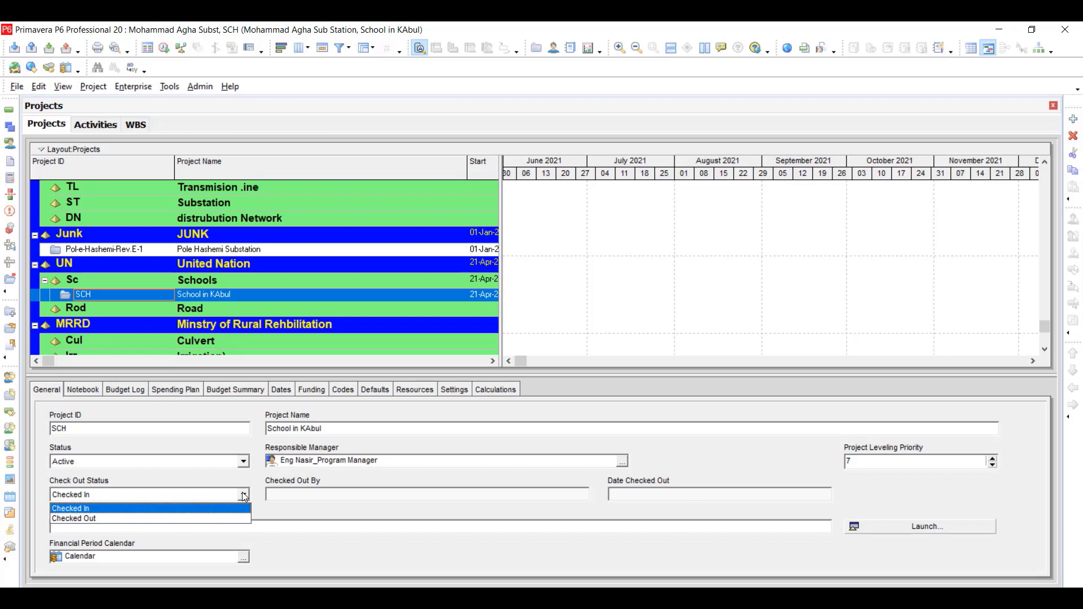
pyautogui.click(102, 509)
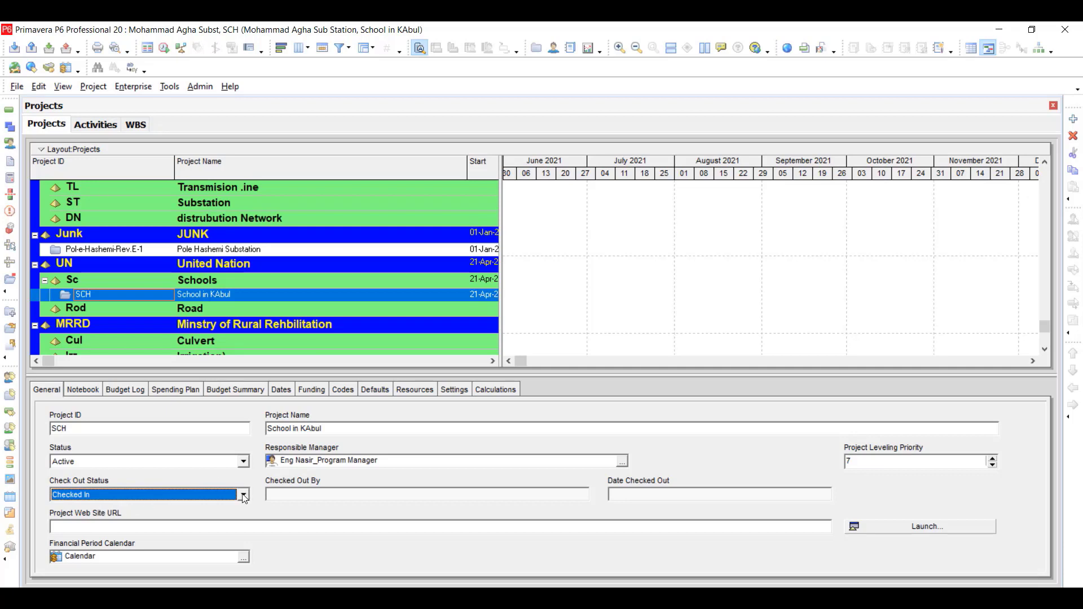
pyautogui.click(243, 495)
pyautogui.click(87, 519)
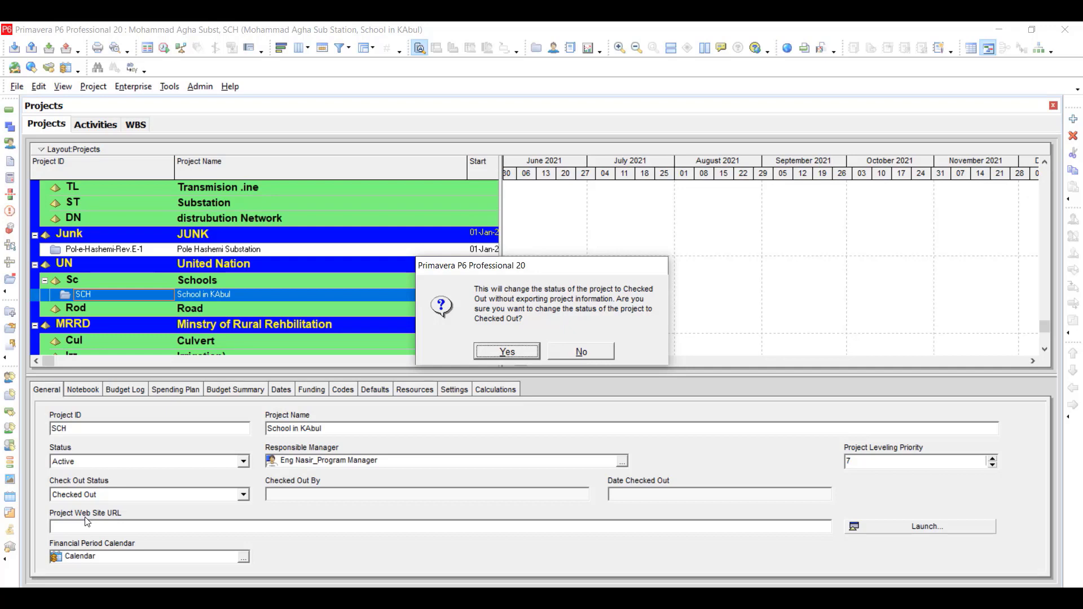
pyautogui.click(507, 352)
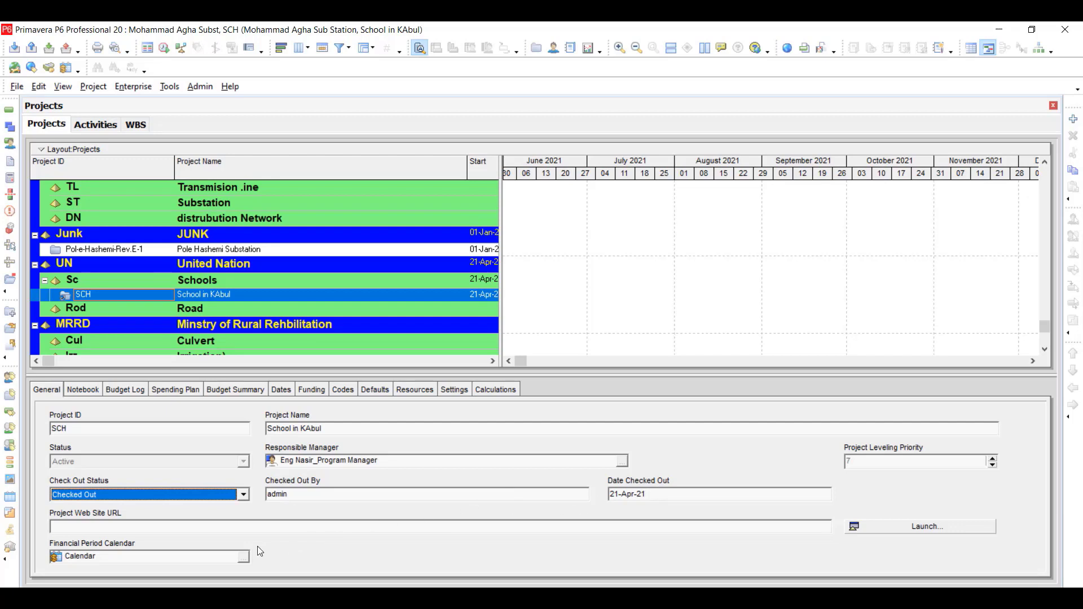
# - Return the school project's check-out status to Checked In without importing updated project information
pyautogui.click(71, 526)
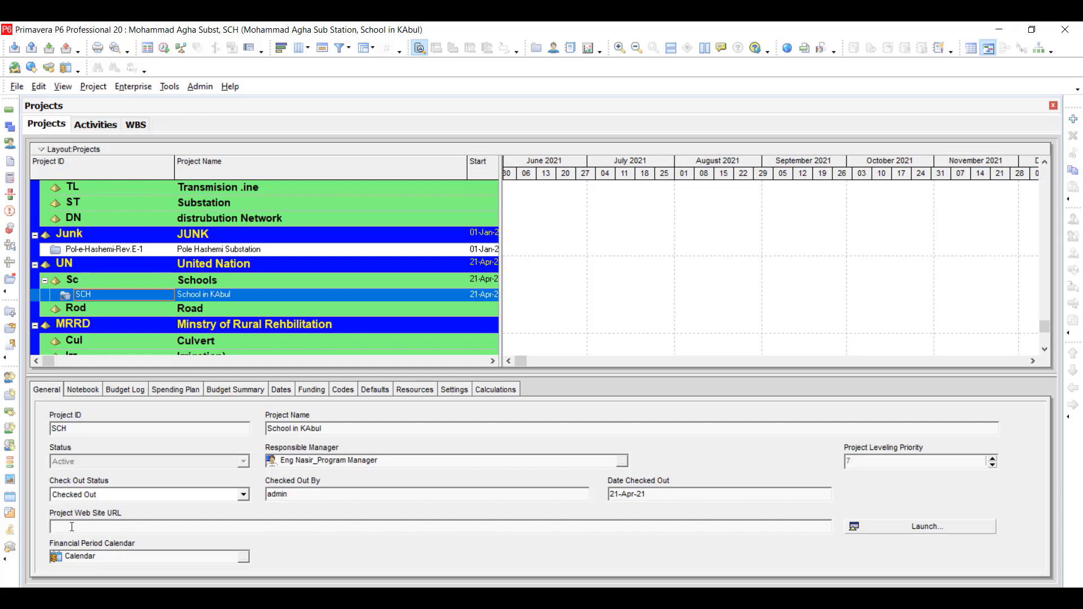
pyautogui.click(243, 496)
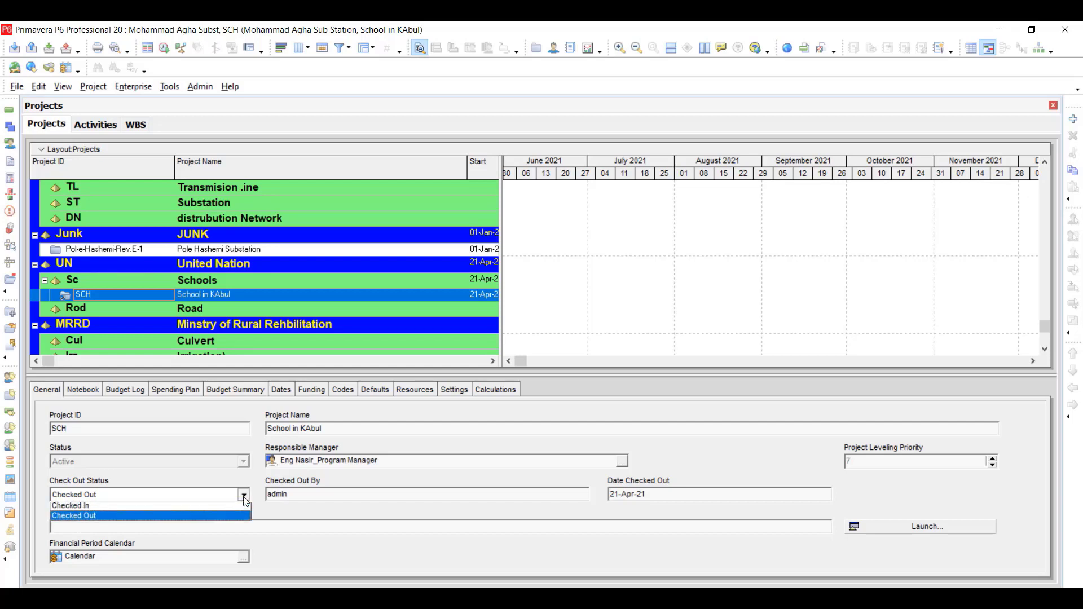
pyautogui.click(215, 509)
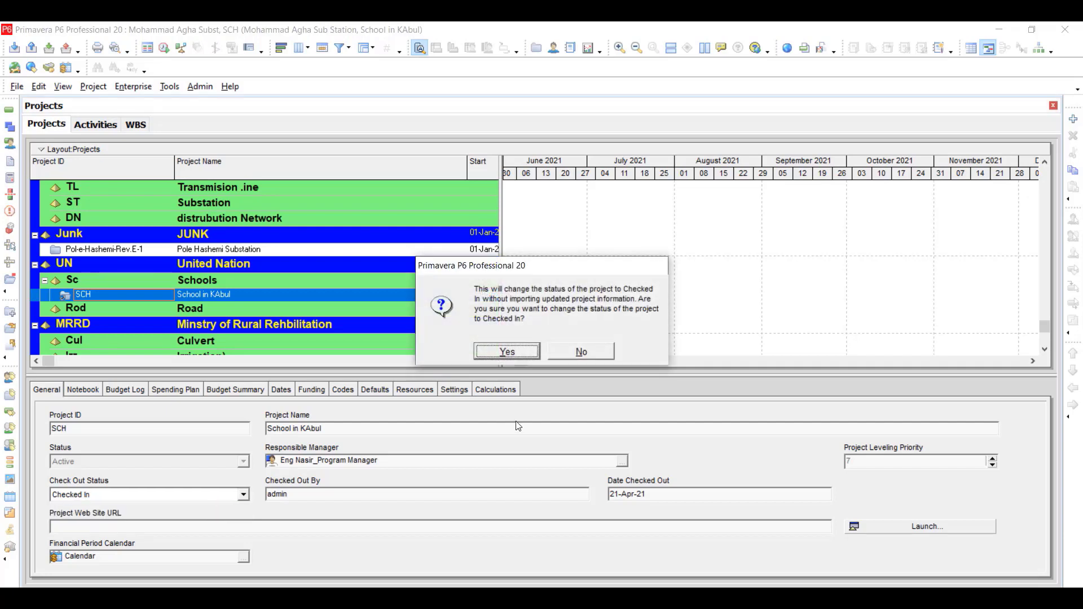
pyautogui.click(515, 353)
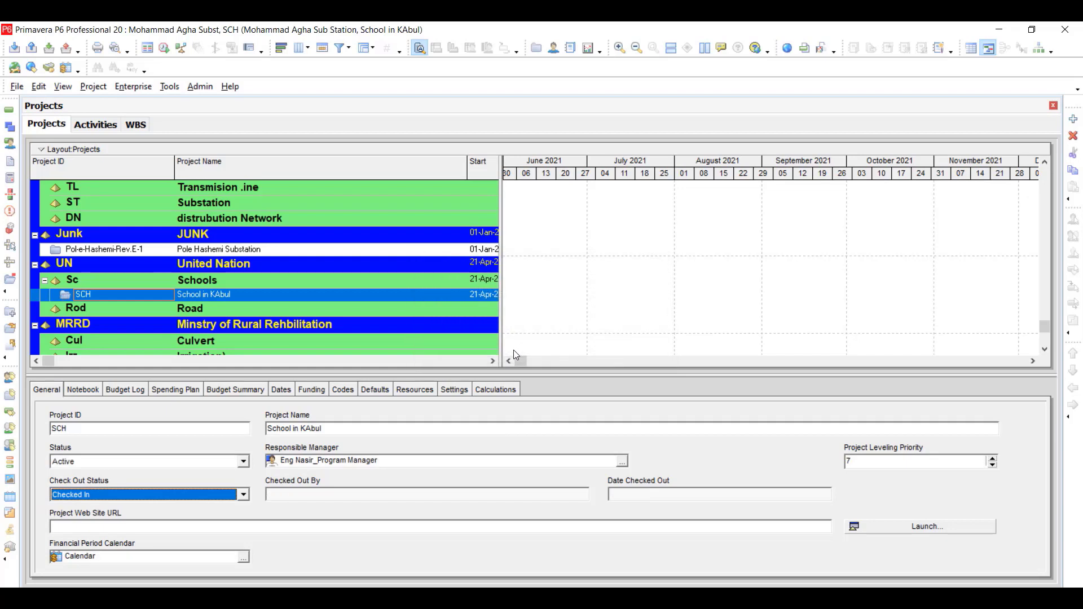